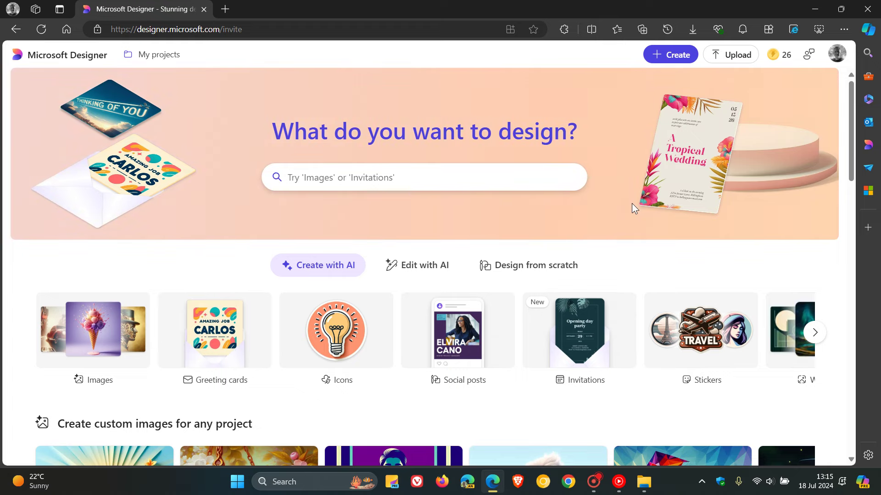
scroll(631, 202, "down", 3)
scroll(632, 202, "down", 2)
scroll(631, 203, "down", 3)
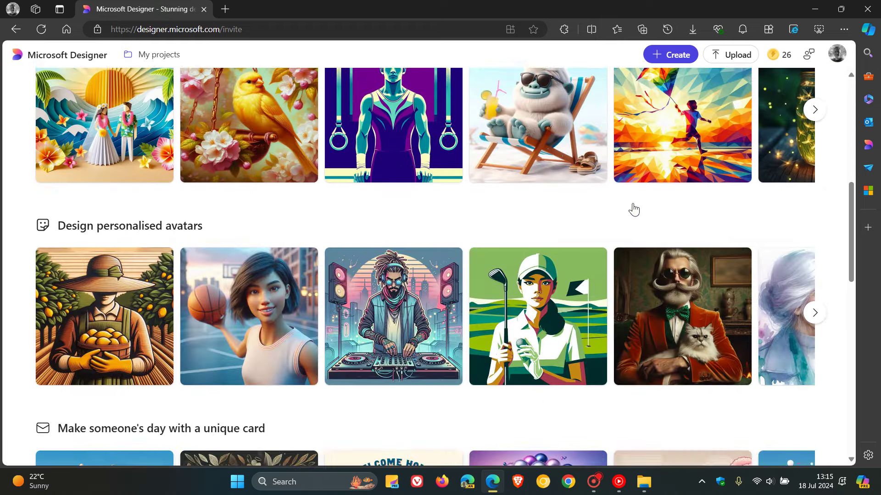
scroll(634, 210, "down", 3)
scroll(633, 207, "down", 3)
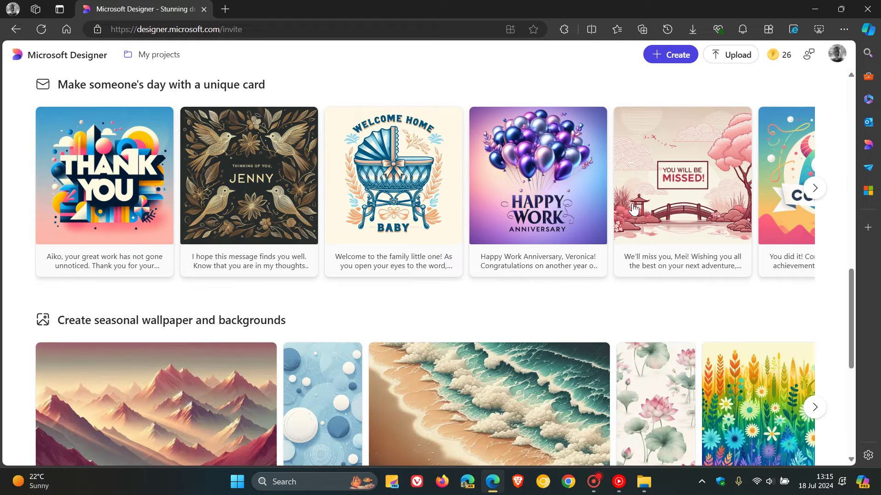
scroll(632, 206, "down", 3)
scroll(620, 295, "up", 5)
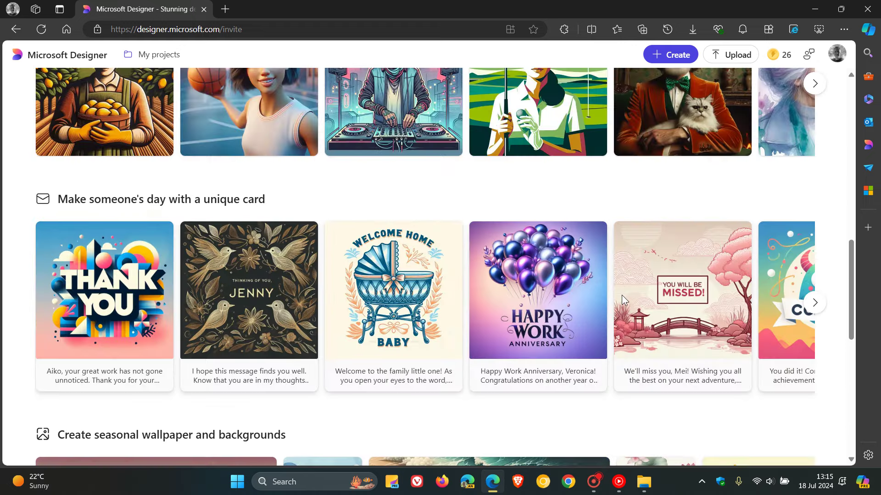
scroll(621, 296, "up", 3)
scroll(623, 297, "up", 3)
scroll(623, 300, "up", 3)
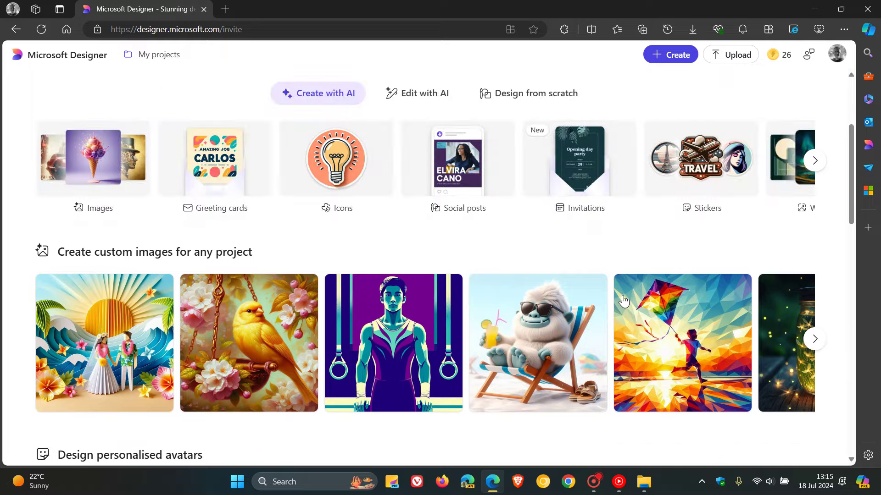
scroll(623, 300, "up", 3)
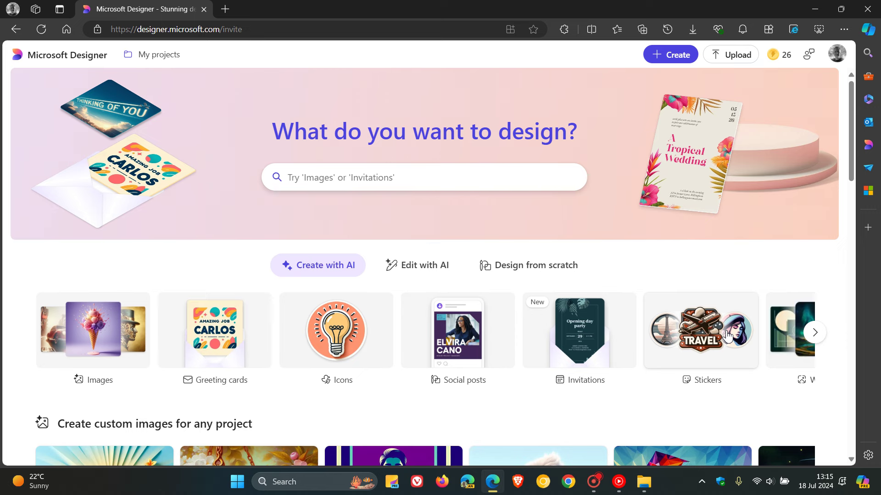
- Scroll the category carousel right to reveal Monograms, Colouring book pages, Backgrounds and more
left_click(815, 333)
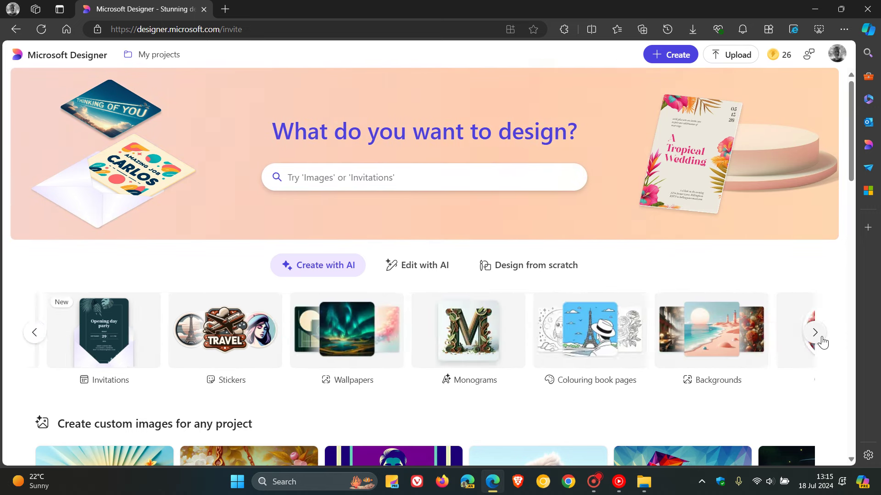